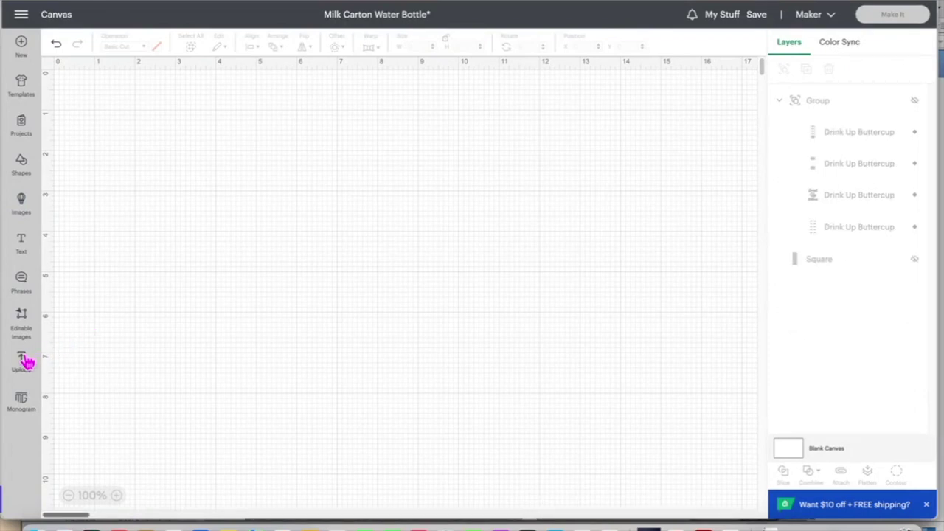
Step: Browse iCloud Drive to the Cricut > Creative Fabrica > Milk Carton Water Bottle > Drink Up Buttercup folder
{"action": "left_click", "coordinate": [21, 360]}
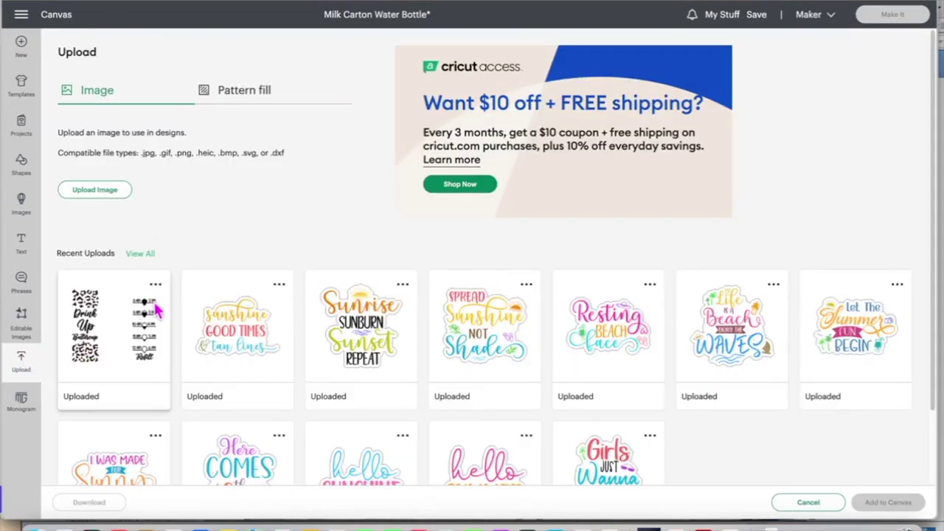
{"action": "left_click", "coordinate": [110, 190]}
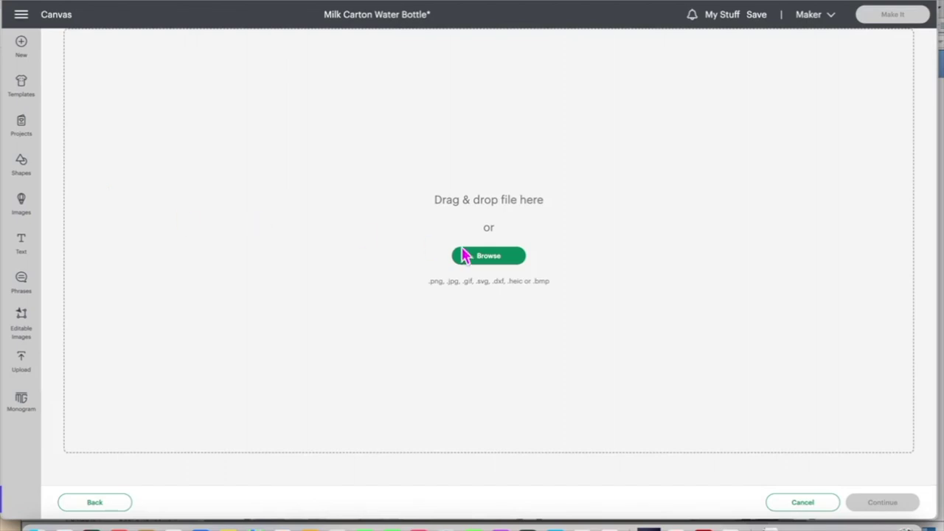
{"action": "left_click", "coordinate": [470, 259]}
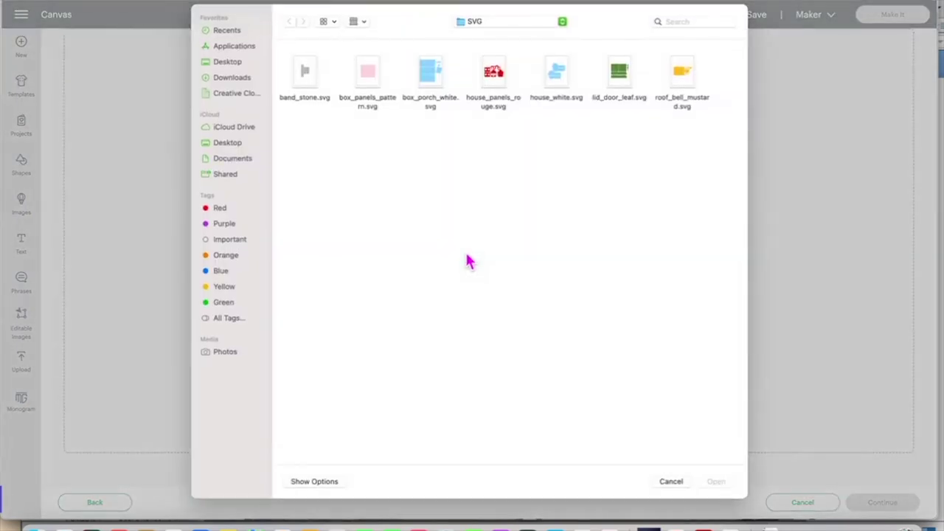
{"action": "left_click", "coordinate": [231, 130]}
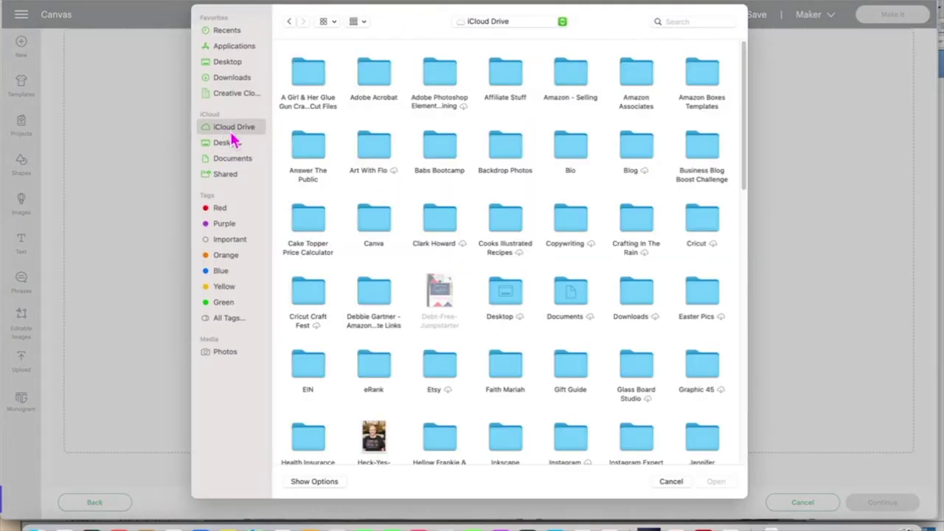
{"action": "double_click", "coordinate": [686, 232]}
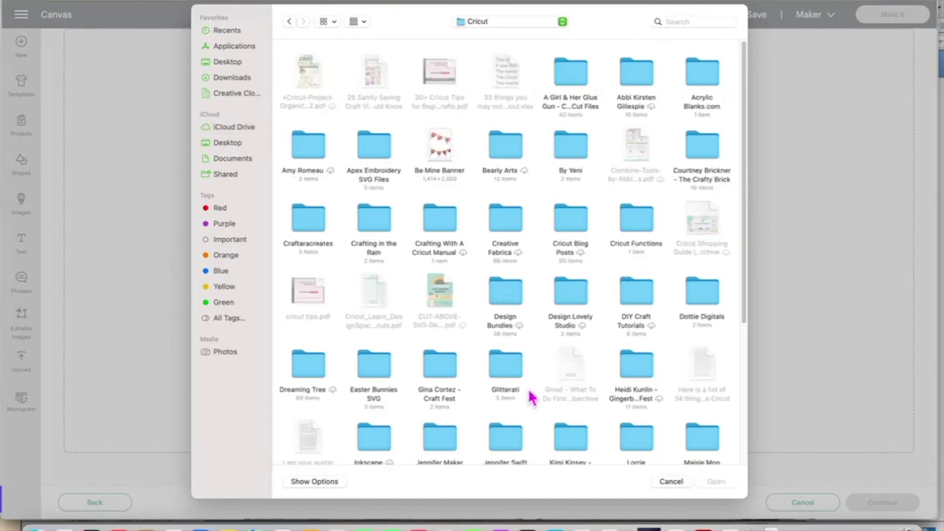
{"action": "double_click", "coordinate": [516, 238]}
{"action": "left_click", "coordinate": [515, 236]}
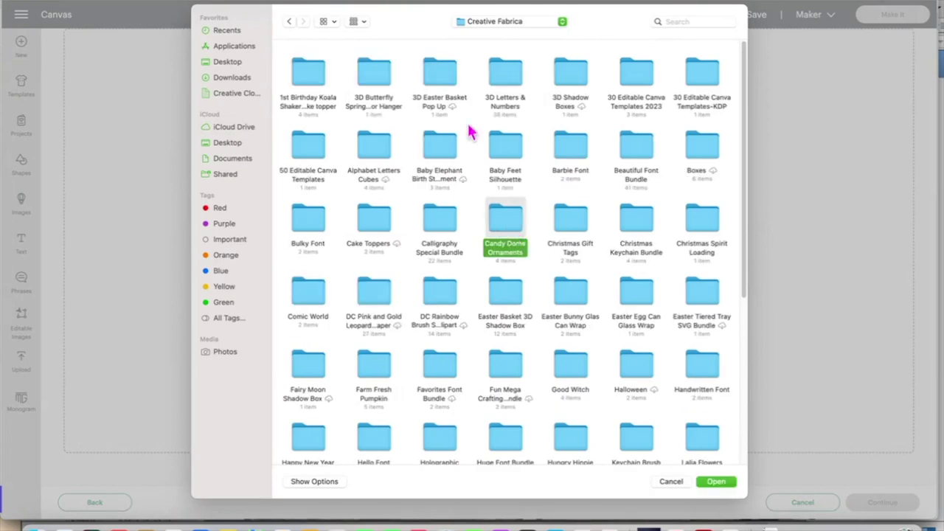
{"action": "scroll", "coordinate": [495, 391], "scroll_direction": "down", "scroll_amount": 5}
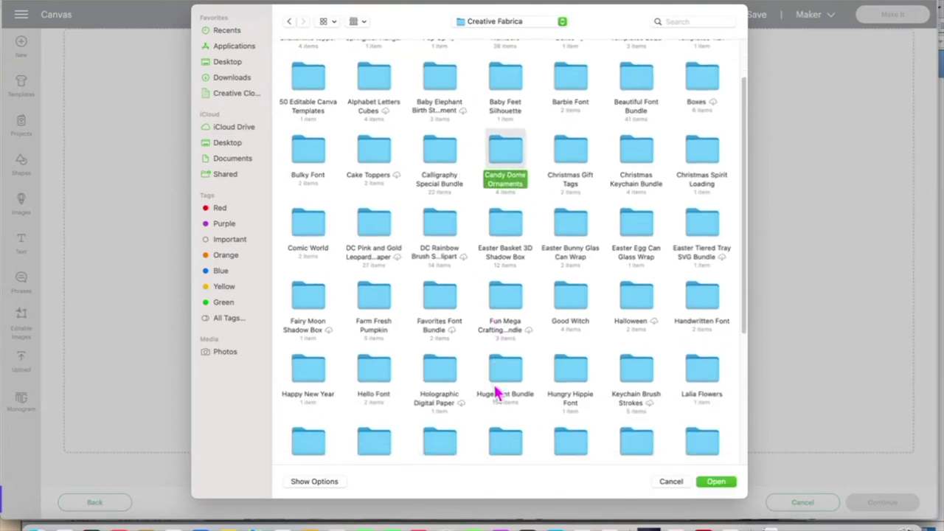
{"action": "double_click", "coordinate": [505, 398]}
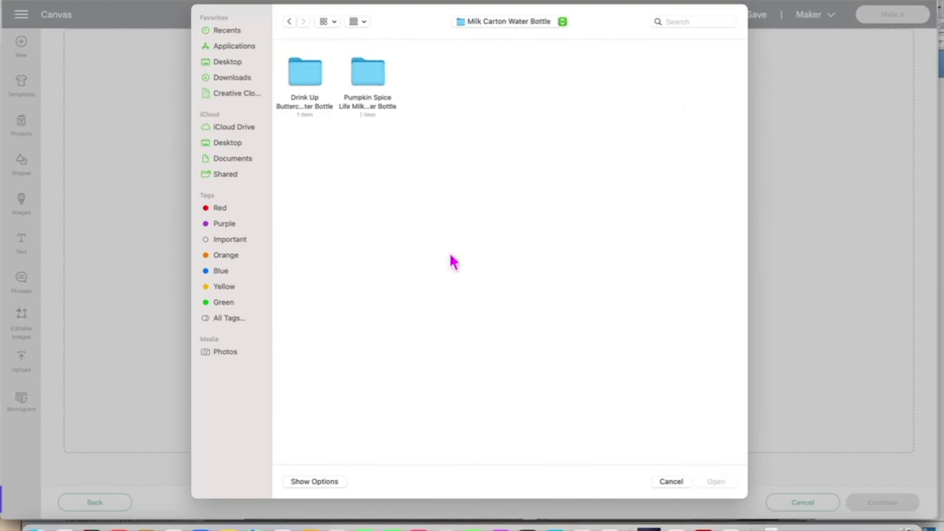
{"action": "double_click", "coordinate": [310, 89]}
Step: Upload the Drink Up Buttercup design file and add it to the canvas
{"action": "left_click", "coordinate": [318, 99]}
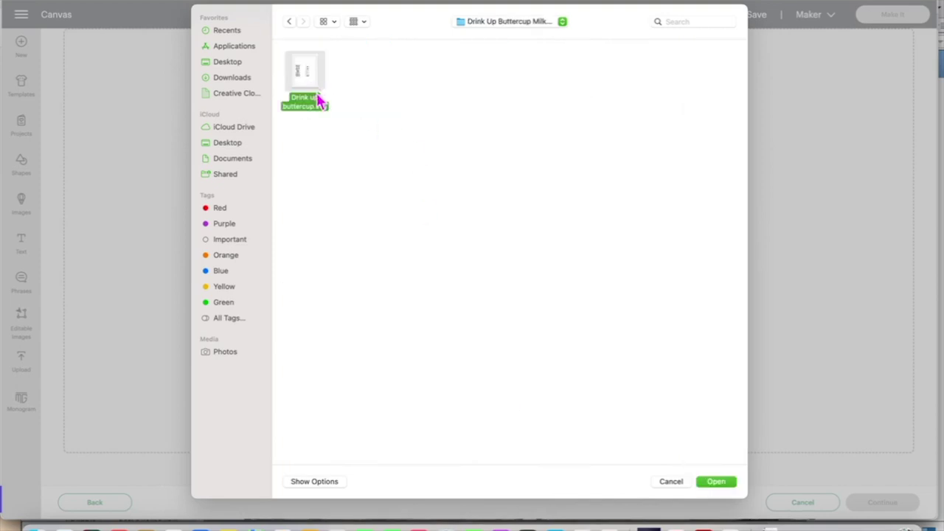
{"action": "left_click", "coordinate": [716, 483]}
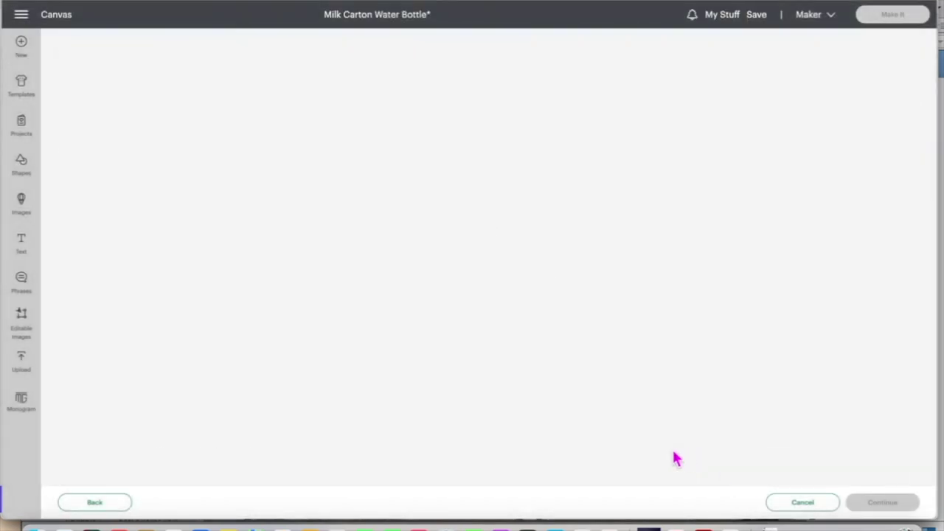
{"action": "left_click", "coordinate": [882, 505]}
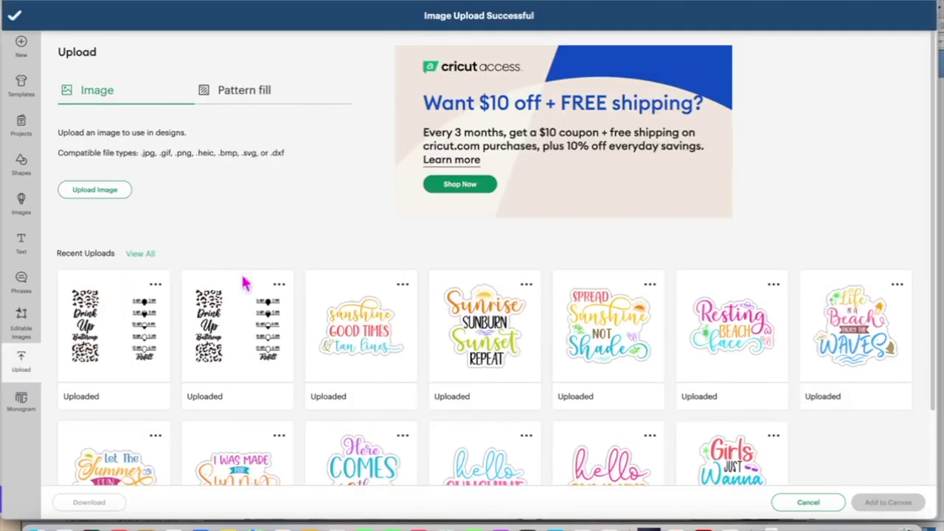
{"action": "left_click", "coordinate": [157, 345]}
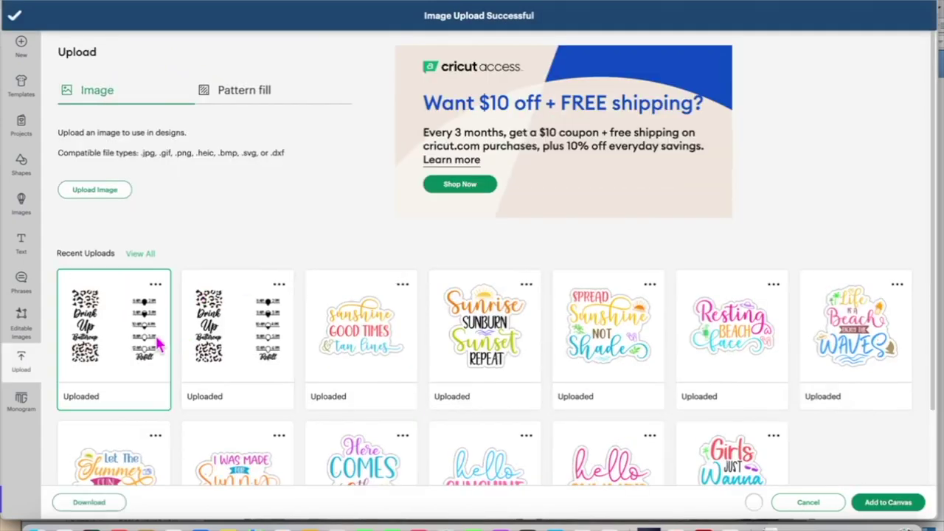
{"action": "left_click", "coordinate": [877, 503]}
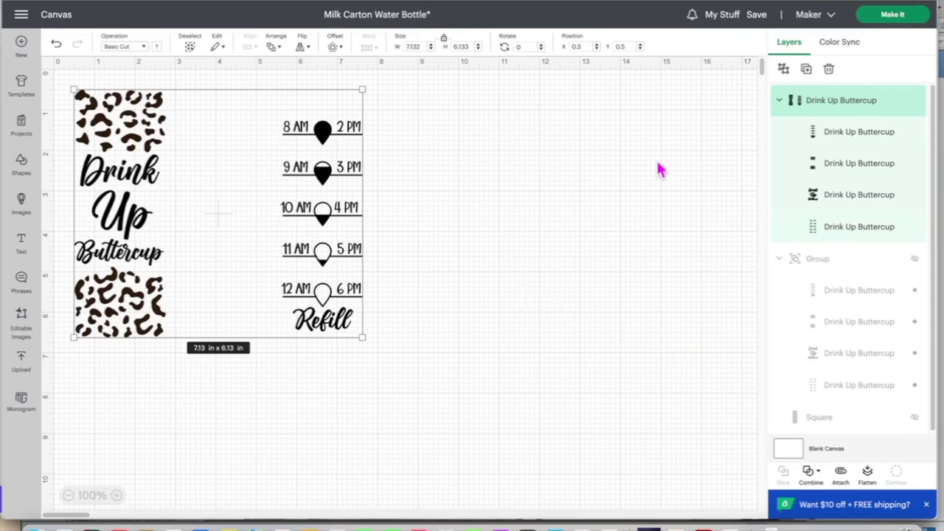
Step: Ungroup the design, attach the hour-marker and Refill pieces, and move the leopard print right
{"action": "left_click", "coordinate": [784, 70]}
{"action": "left_click", "coordinate": [448, 235]}
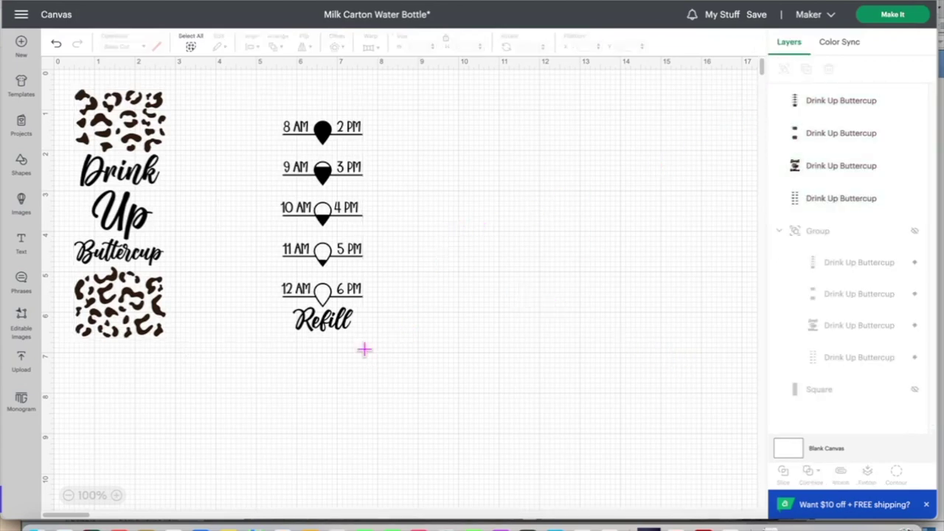
{"action": "mouse_move", "coordinate": [365, 350]}
{"action": "left_mouse_down"}
{"action": "mouse_move", "coordinate": [293, 111]}
{"action": "mouse_move", "coordinate": [282, 107]}
{"action": "left_mouse_up"}
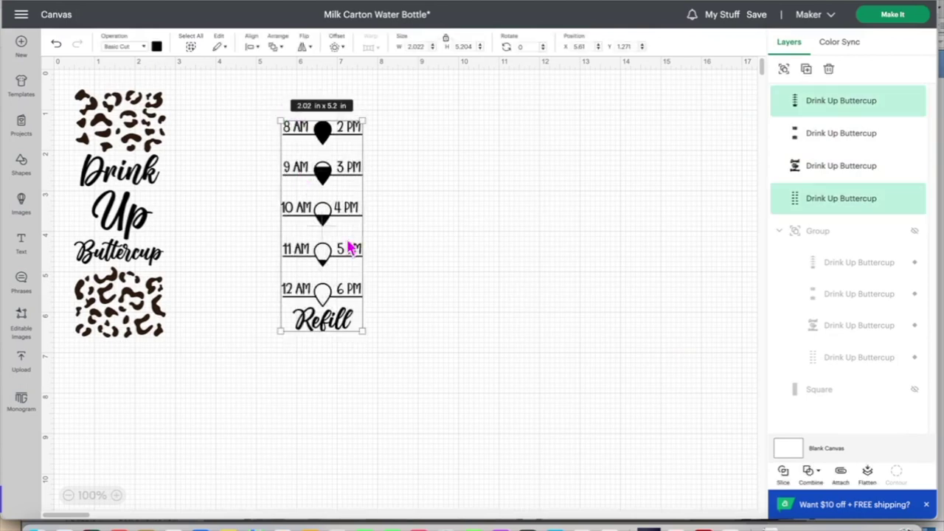
{"action": "left_click", "coordinate": [841, 473]}
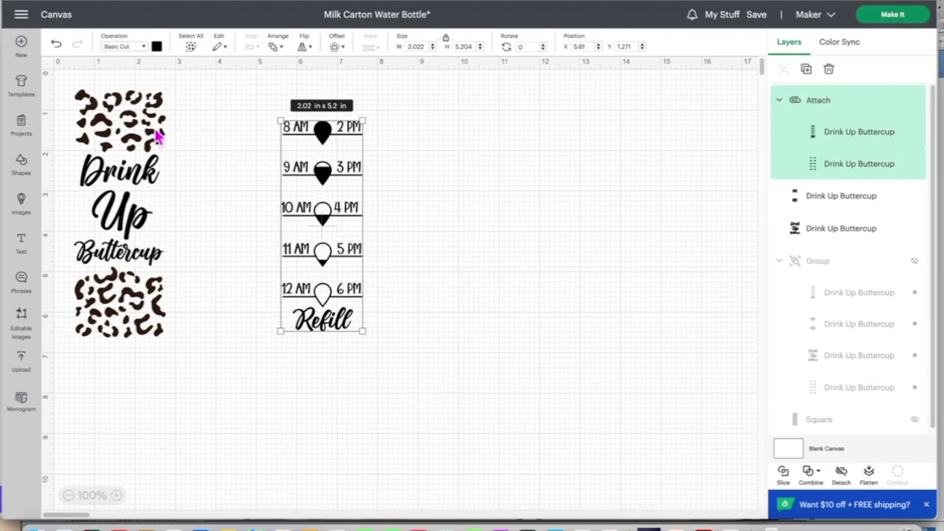
{"action": "left_click_drag", "start_coordinate": [157, 135], "coordinate": [253, 164]}
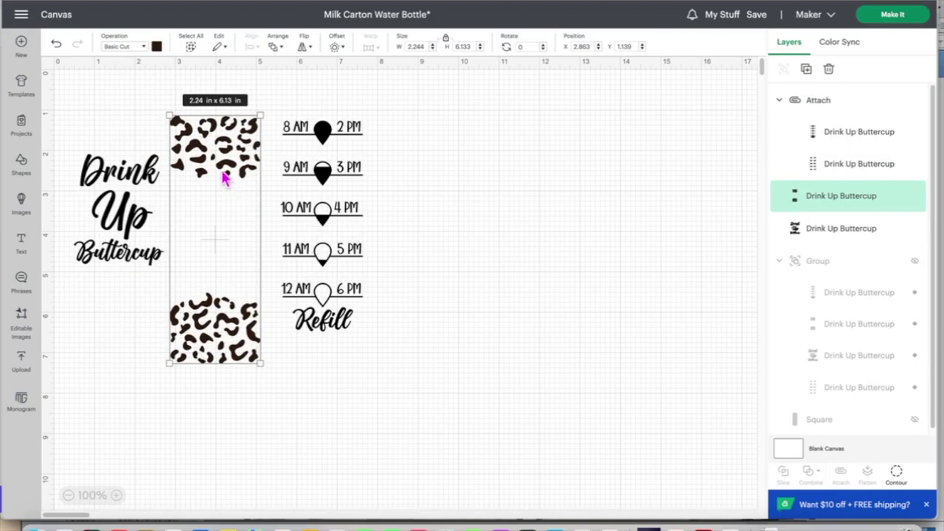
Step: Color the leopard print green and select the Drink Up Buttercup text
{"action": "left_click", "coordinate": [156, 47]}
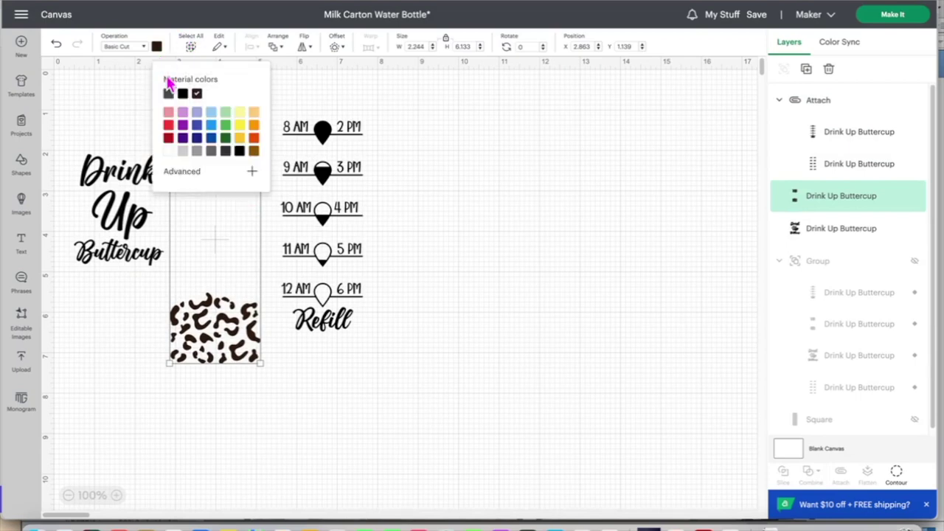
{"action": "left_click", "coordinate": [228, 129]}
{"action": "left_click", "coordinate": [144, 206]}
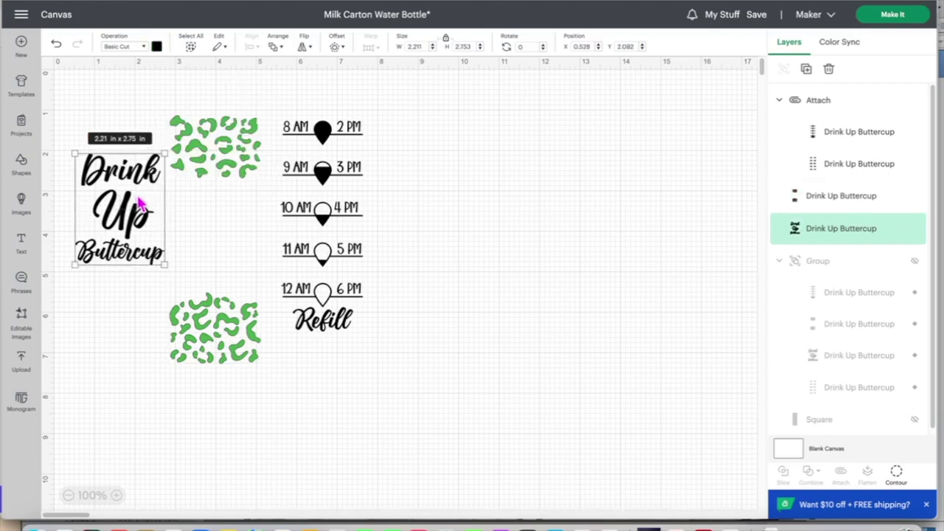
{"action": "mouse_move", "coordinate": [140, 203]}
{"action": "left_mouse_down"}
{"action": "mouse_move", "coordinate": [136, 210]}
{"action": "mouse_move", "coordinate": [157, 203]}
{"action": "left_mouse_up"}
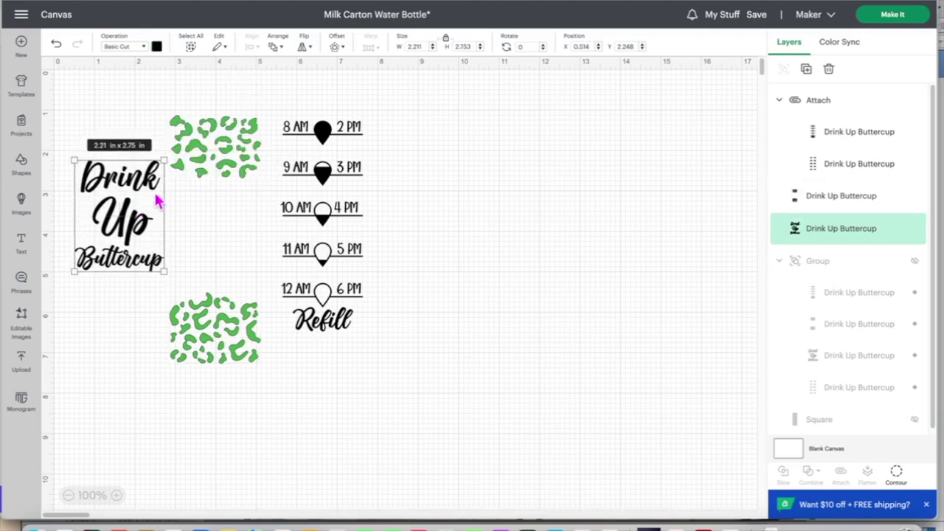
Step: Make the text purple and center it over the leopard print between the patches
{"action": "left_click", "coordinate": [157, 47]}
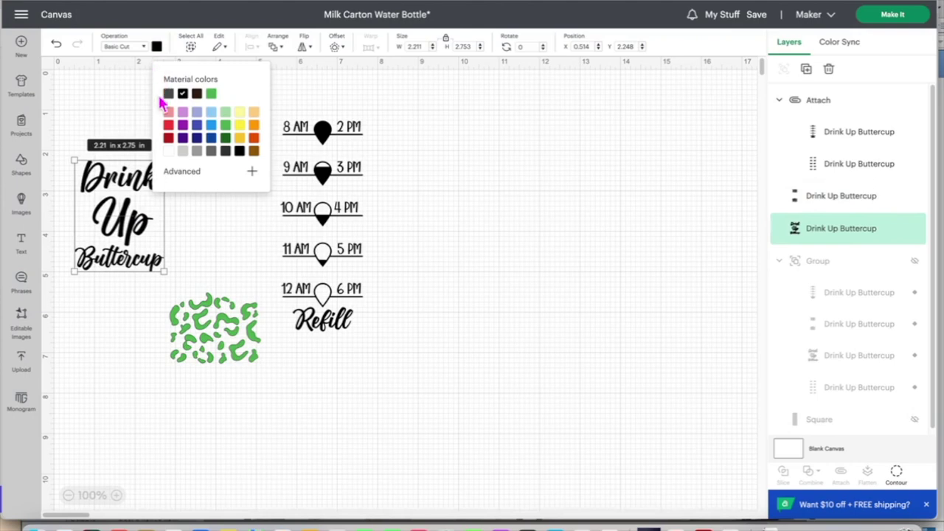
{"action": "left_click", "coordinate": [184, 127]}
{"action": "left_click_drag", "start_coordinate": [96, 219], "coordinate": [154, 221]}
{"action": "left_click", "coordinate": [144, 233]}
{"action": "left_click_drag", "start_coordinate": [242, 232], "coordinate": [144, 230]}
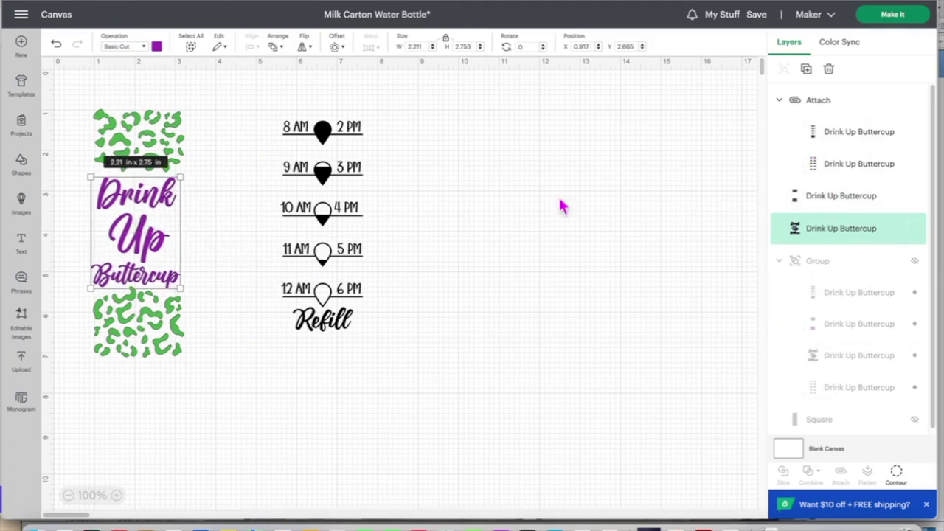
{"action": "left_click_drag", "start_coordinate": [210, 339], "coordinate": [87, 106]}
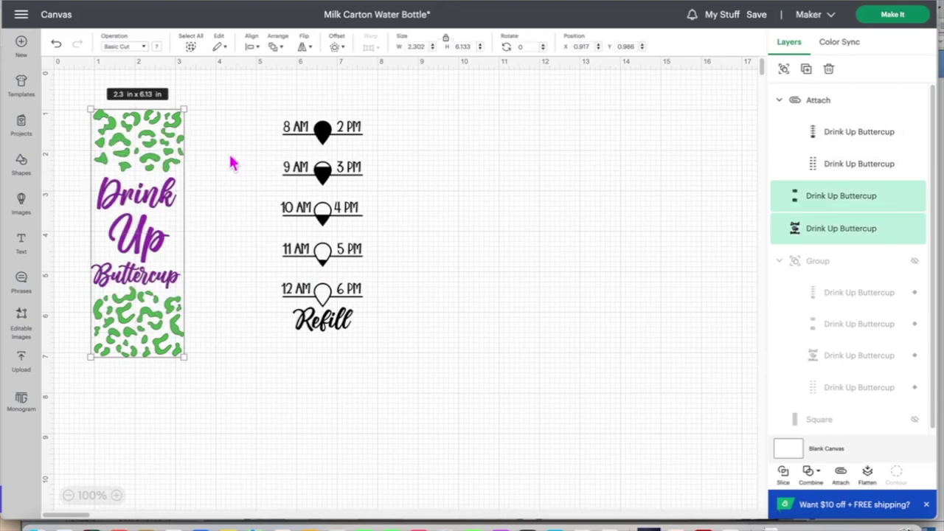
Step: Group text and leopard, choose Make It, and preview the green and purple mats
{"action": "left_click", "coordinate": [783, 70]}
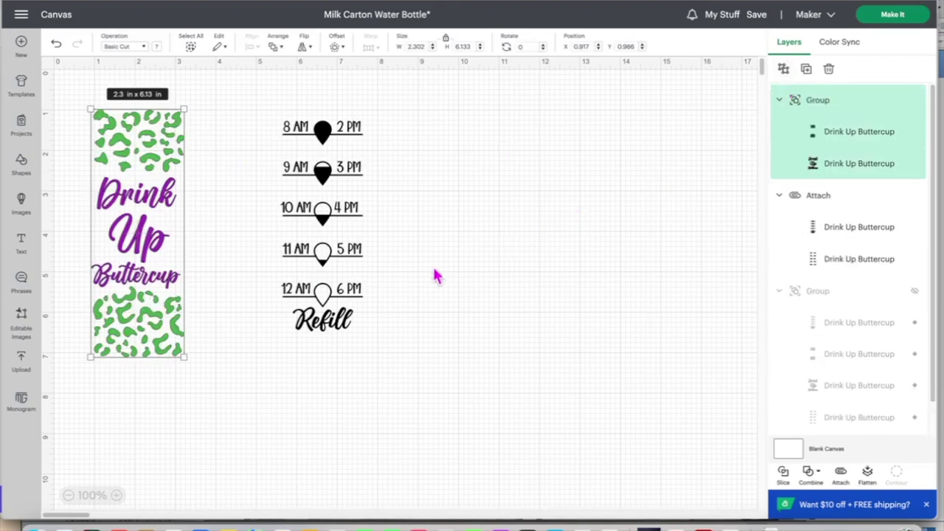
{"action": "left_click", "coordinate": [509, 282]}
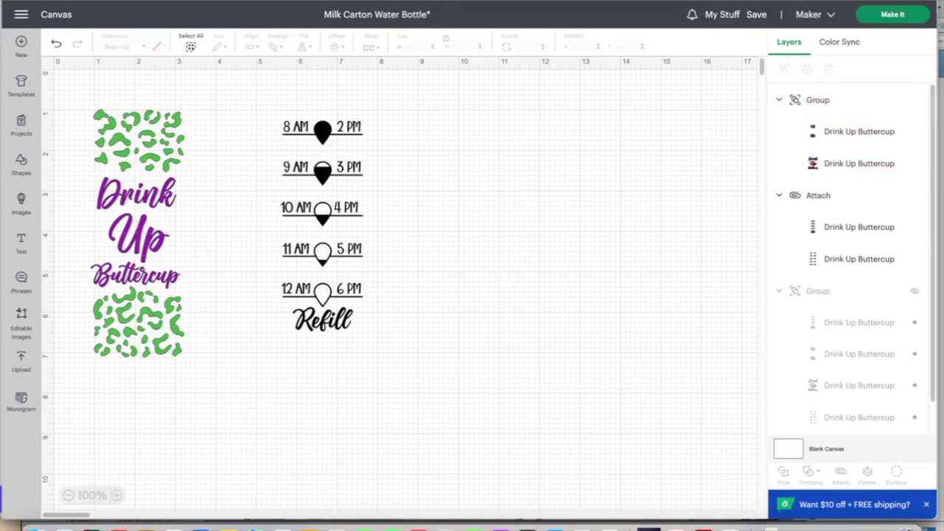
{"action": "left_click", "coordinate": [894, 17]}
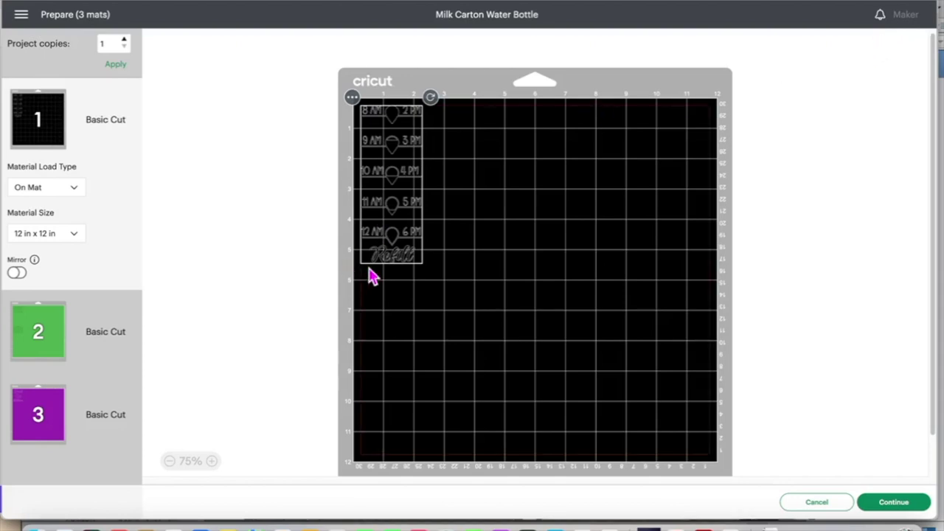
{"action": "left_click", "coordinate": [59, 328]}
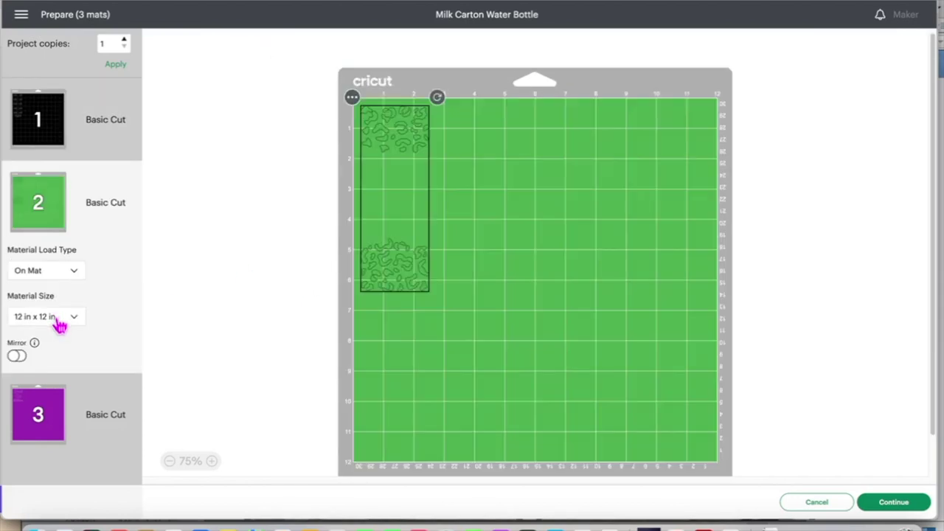
{"action": "left_click", "coordinate": [62, 403]}
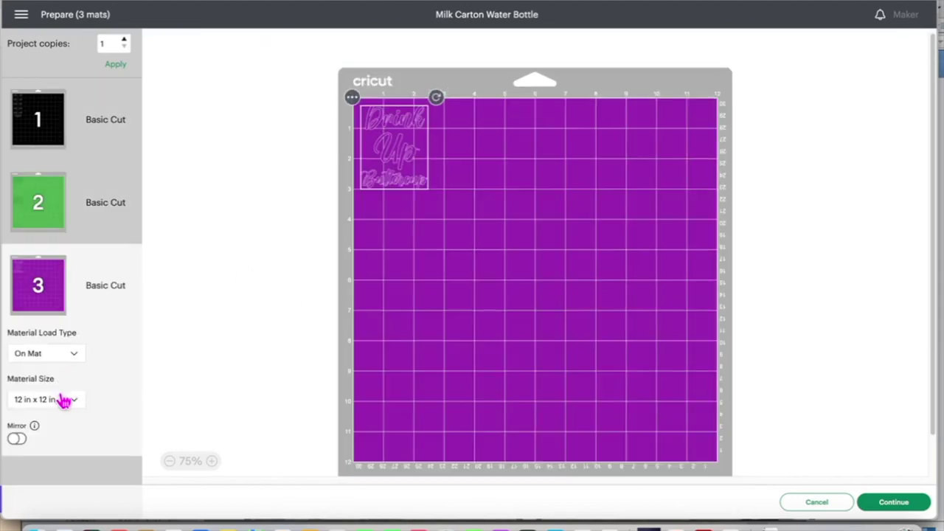